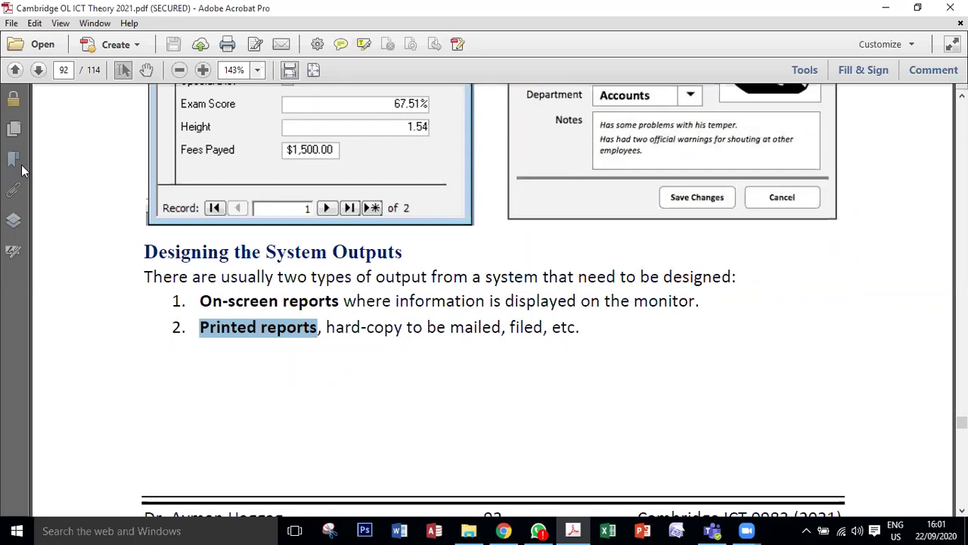
- Review the System Outputs and data input form notes, selecting the terms "On-screen reports" and "Printed reports"
{"action": "left_click_drag", "start_coordinate": [200, 301], "coordinate": [339, 302]}
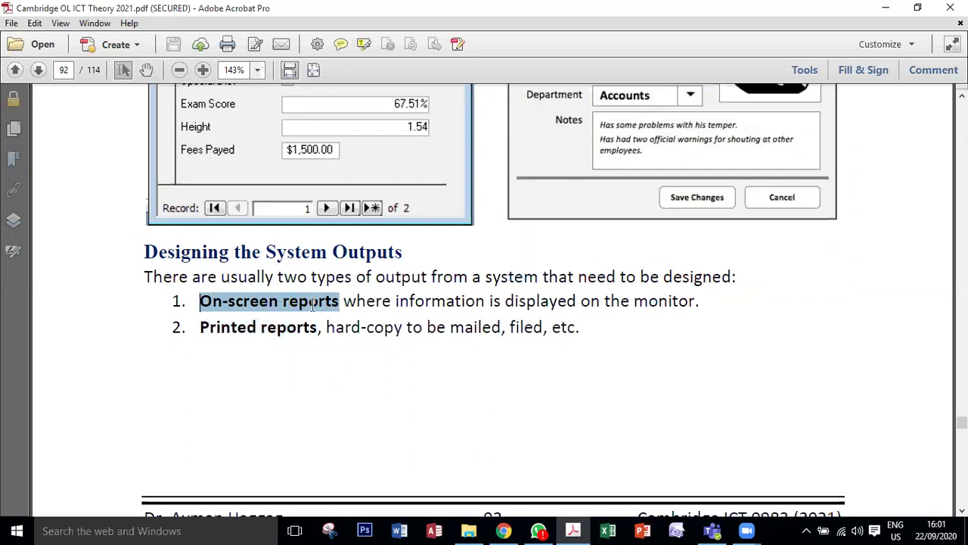
{"action": "left_click_drag", "start_coordinate": [200, 327], "coordinate": [318, 327]}
{"action": "scroll", "coordinate": [543, 428], "scroll_direction": "down", "scroll_amount": 1}
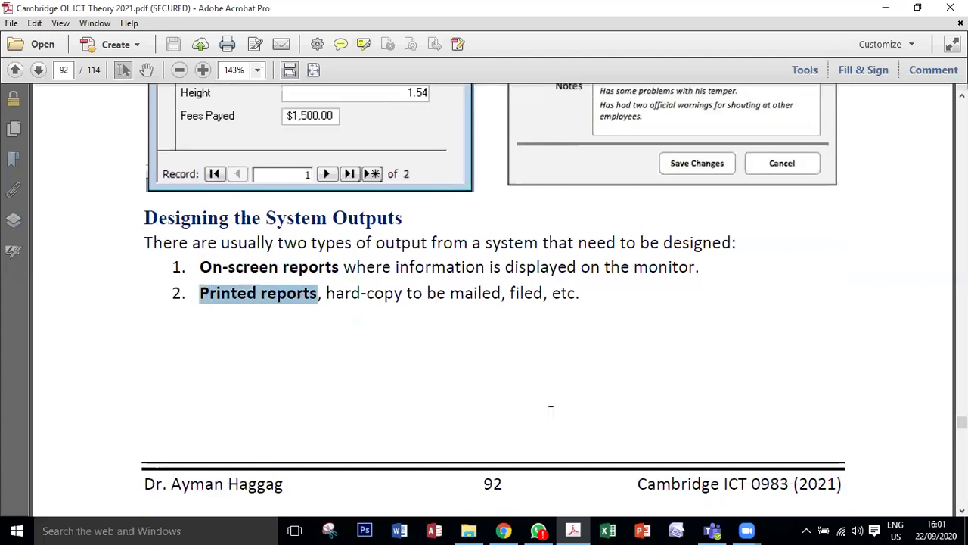
{"action": "scroll", "coordinate": [551, 412], "scroll_direction": "down", "scroll_amount": 5}
{"action": "scroll", "coordinate": [556, 426], "scroll_direction": "up", "scroll_amount": 10}
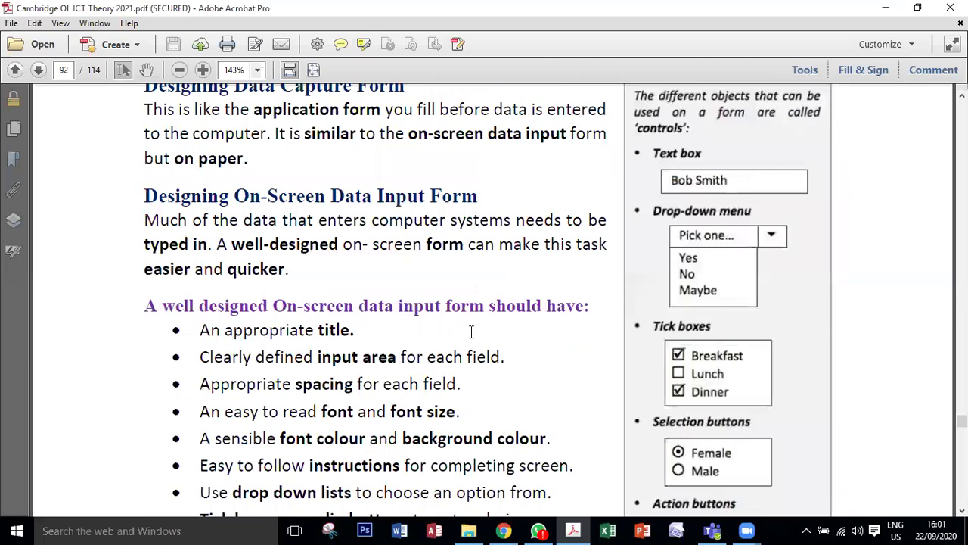
{"action": "scroll", "coordinate": [470, 332], "scroll_direction": "down", "scroll_amount": 10}
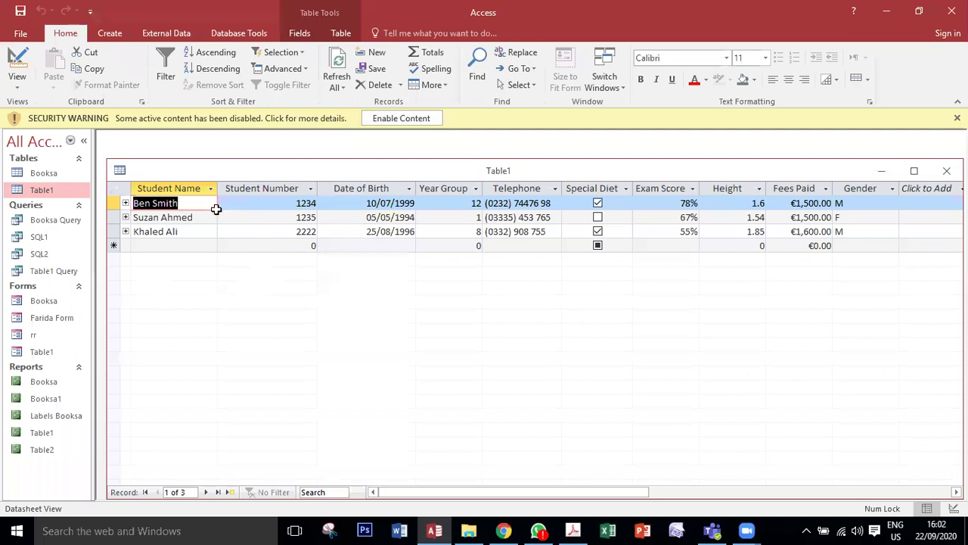
- Check the Student Number field's data type in Table1's Design view and return to the datasheet
{"action": "key", "text": "F2"}
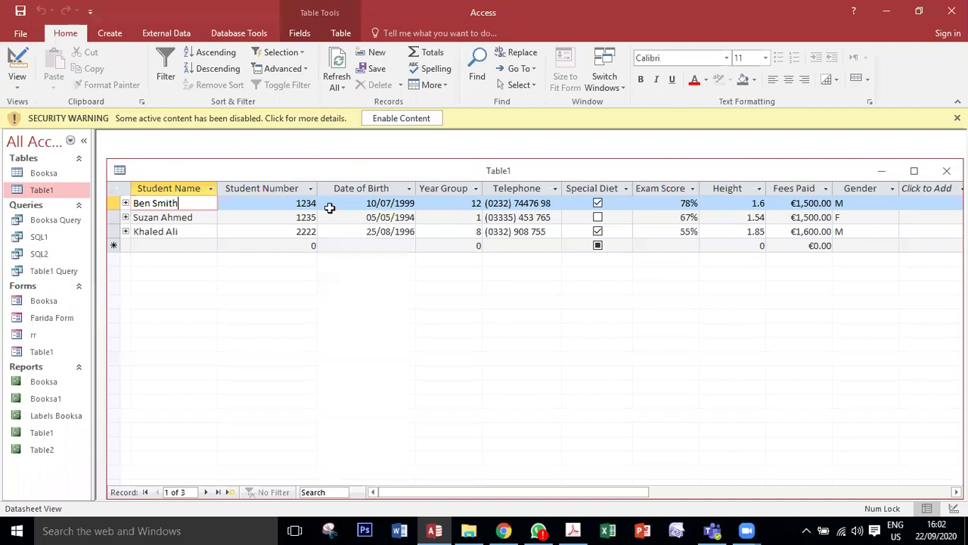
{"action": "key", "text": "Tab"}
{"action": "key", "text": "ctrl+space"}
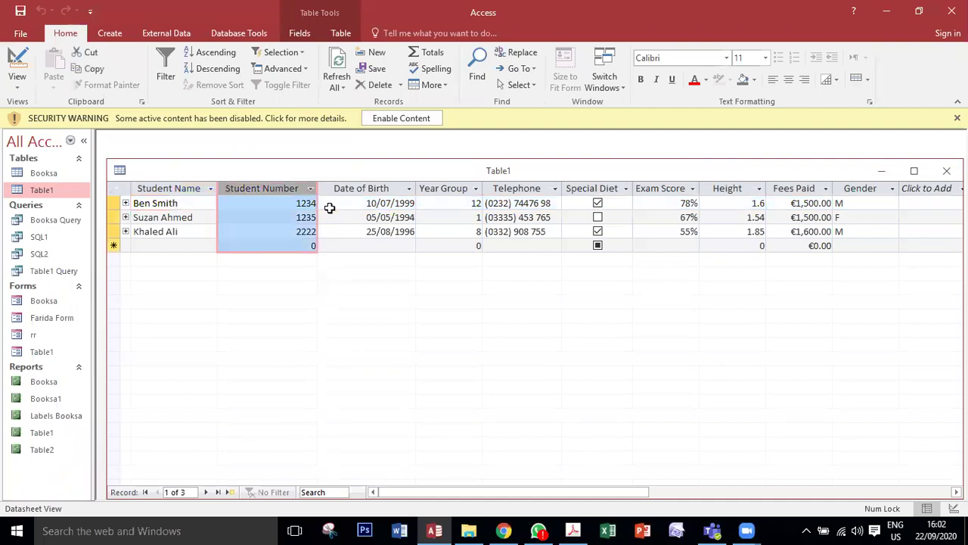
{"action": "left_click", "coordinate": [16, 66]}
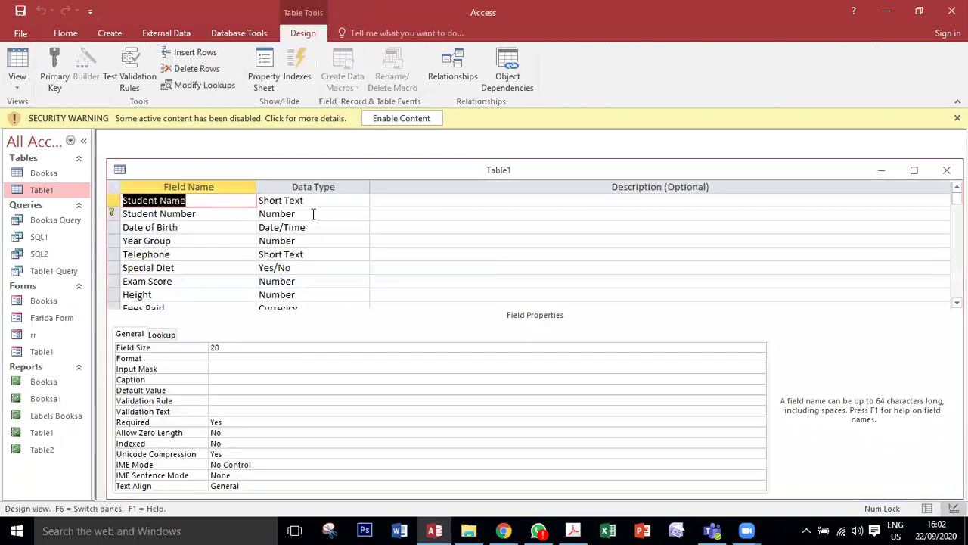
{"action": "left_click", "coordinate": [313, 214]}
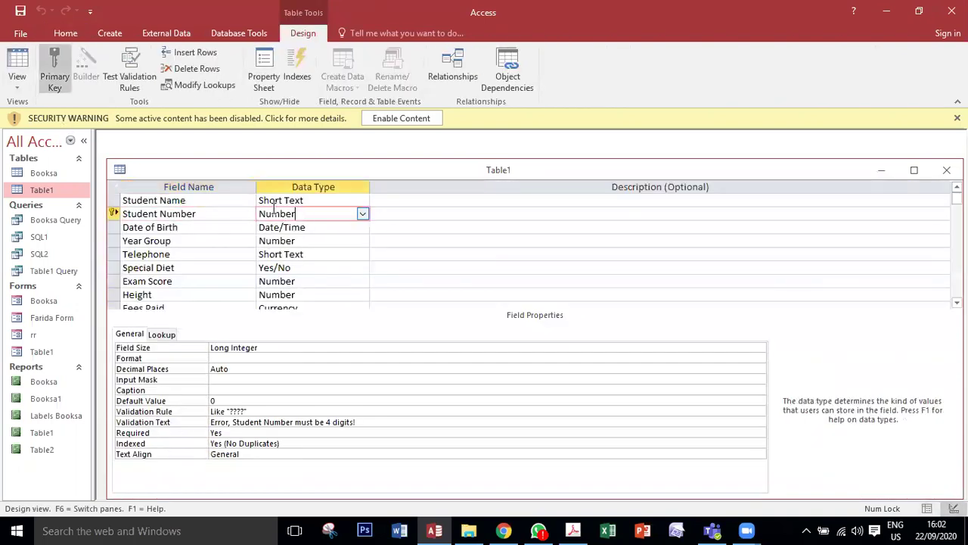
{"action": "left_click", "coordinate": [61, 33]}
{"action": "left_click", "coordinate": [15, 65]}
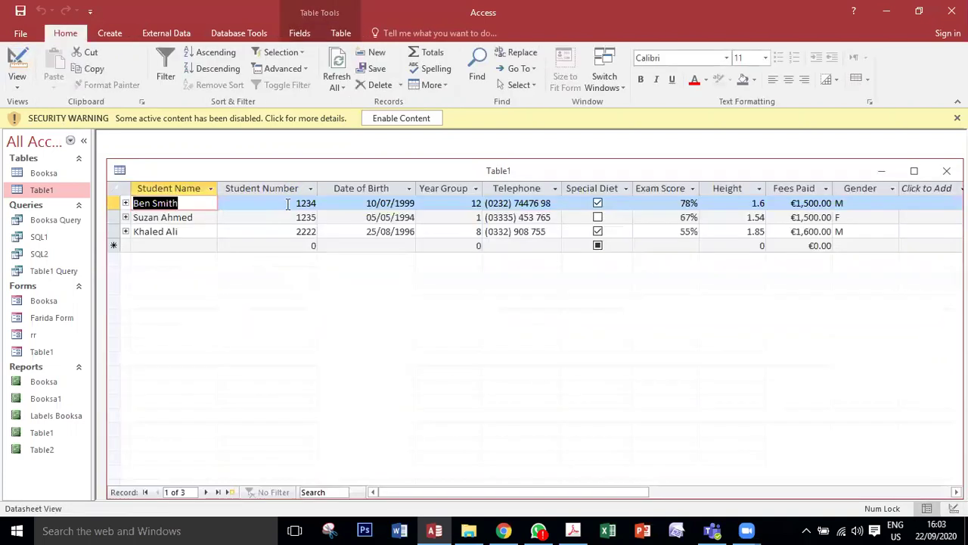
- Try replacing the first digit of the first record's Student Number with the letter A to test the type check
{"action": "left_click", "coordinate": [297, 203]}
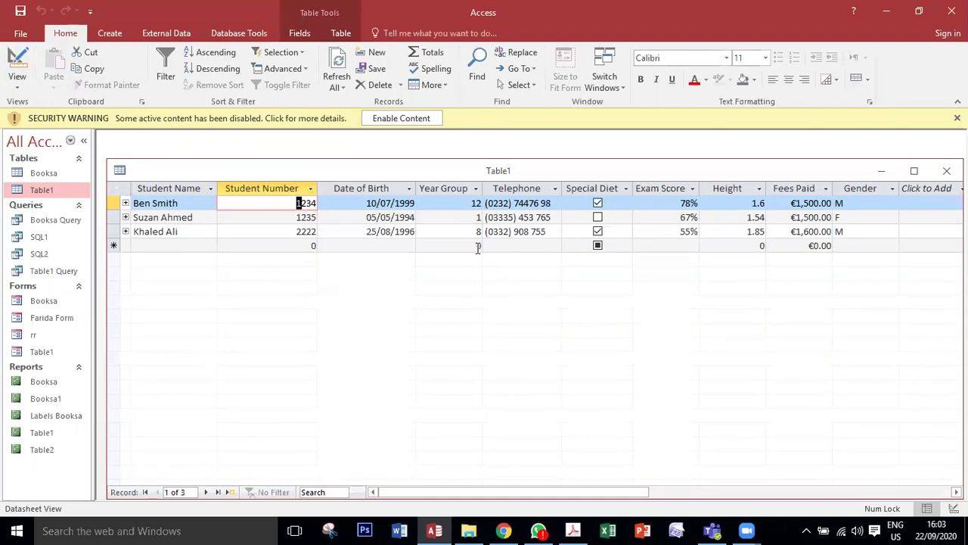
{"action": "type", "text": "A"}
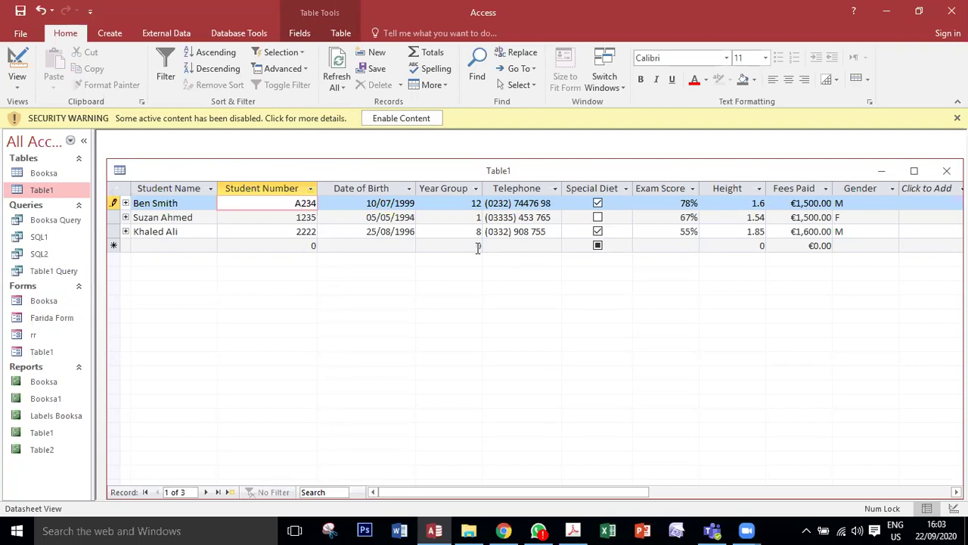
{"action": "left_click", "coordinate": [479, 248]}
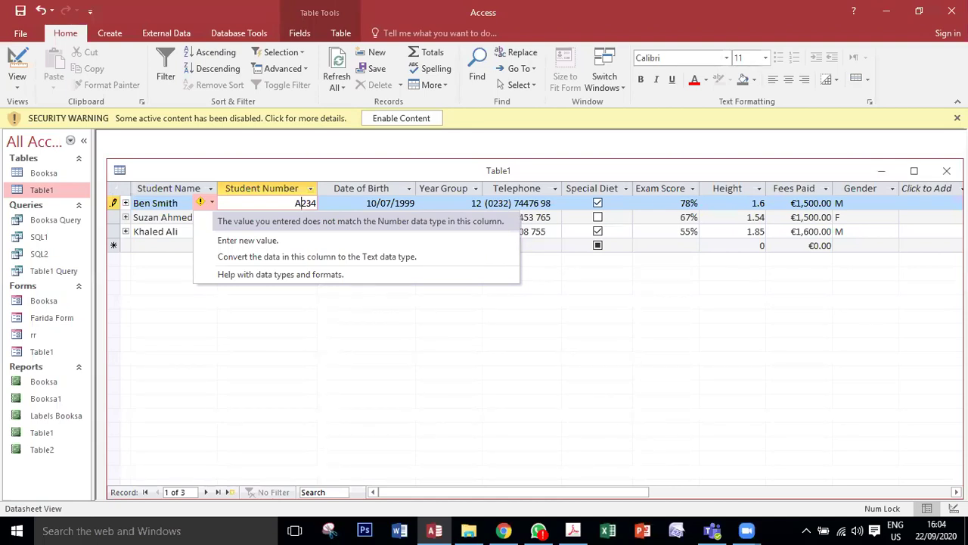
- Switch to the PDF notes in Adobe Acrobat and select key words in the Data Validation definition
{"action": "left_click", "coordinate": [572, 530]}
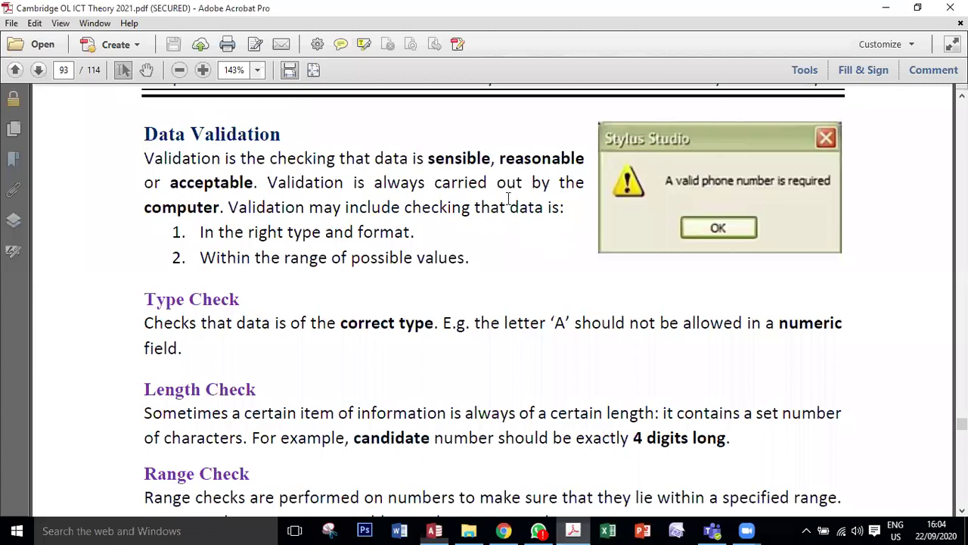
{"action": "double_click", "coordinate": [459, 158]}
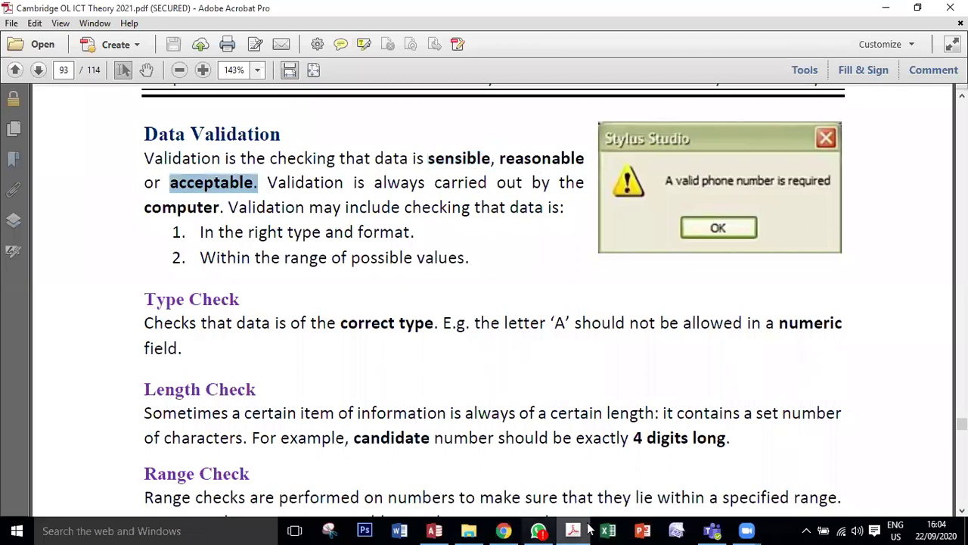
- Switch back to Access and discard the pending Student Number edit in the first record
{"action": "left_click", "coordinate": [436, 531]}
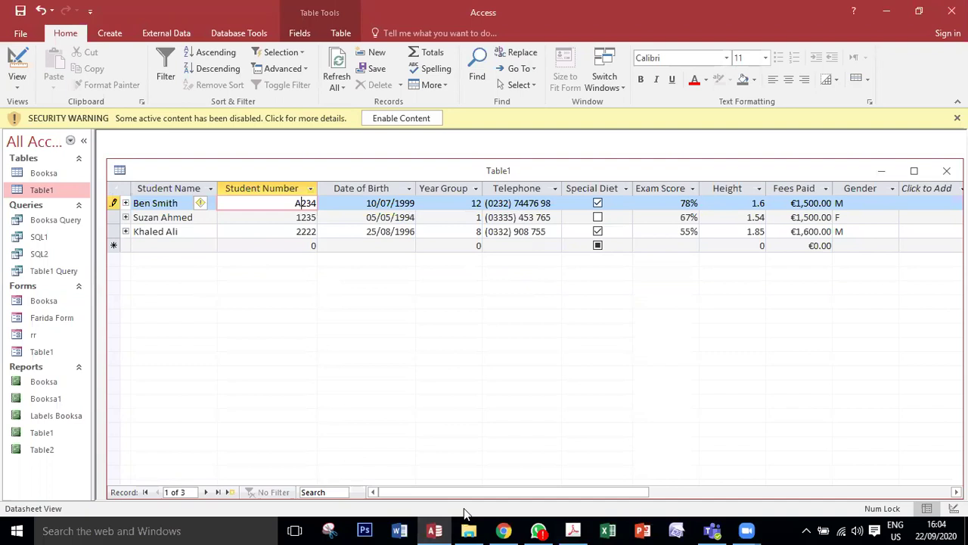
{"action": "key", "text": "Escape"}
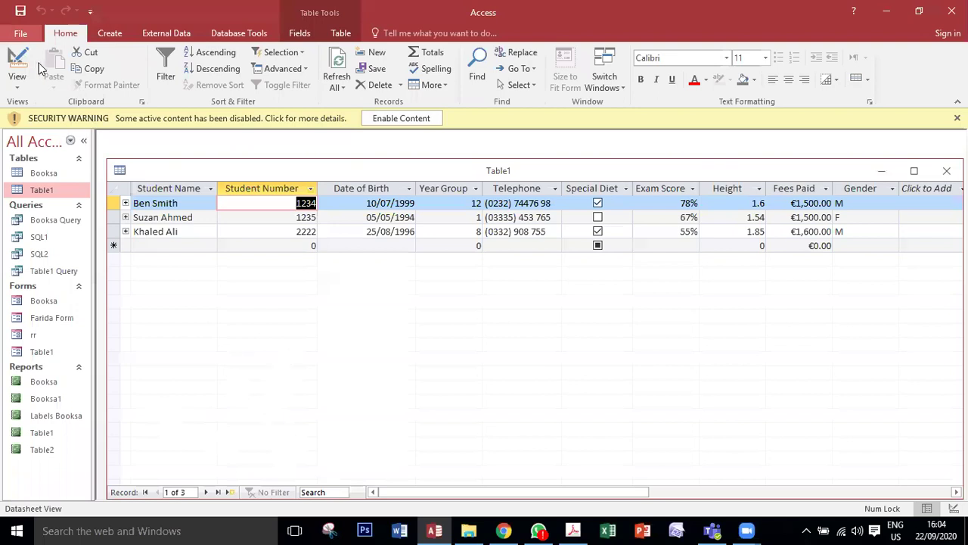
{"action": "key", "text": "shift+Tab"}
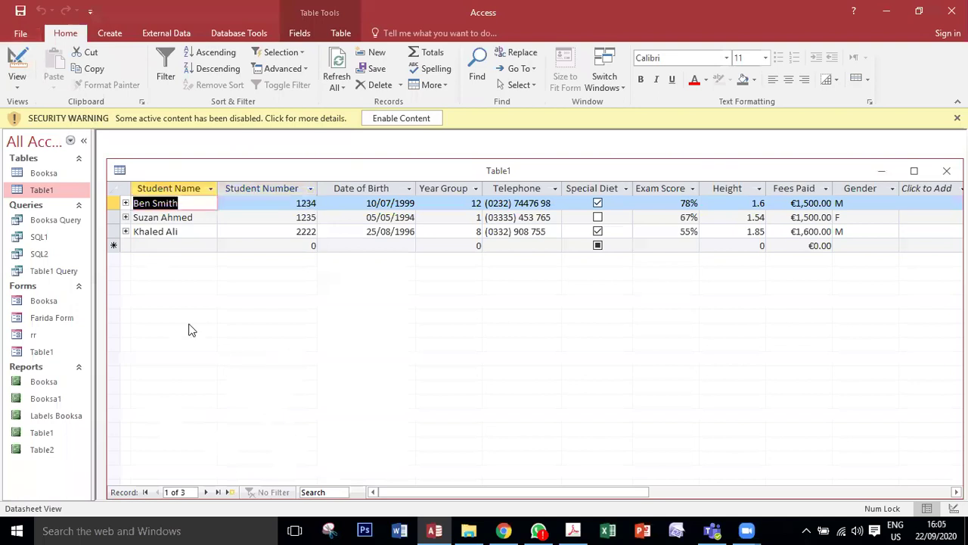
- Try shortening the first record's Student Number to three digits by removing its first digit to test the length check
{"action": "left_click", "coordinate": [298, 203]}
{"action": "left_click", "coordinate": [299, 203]}
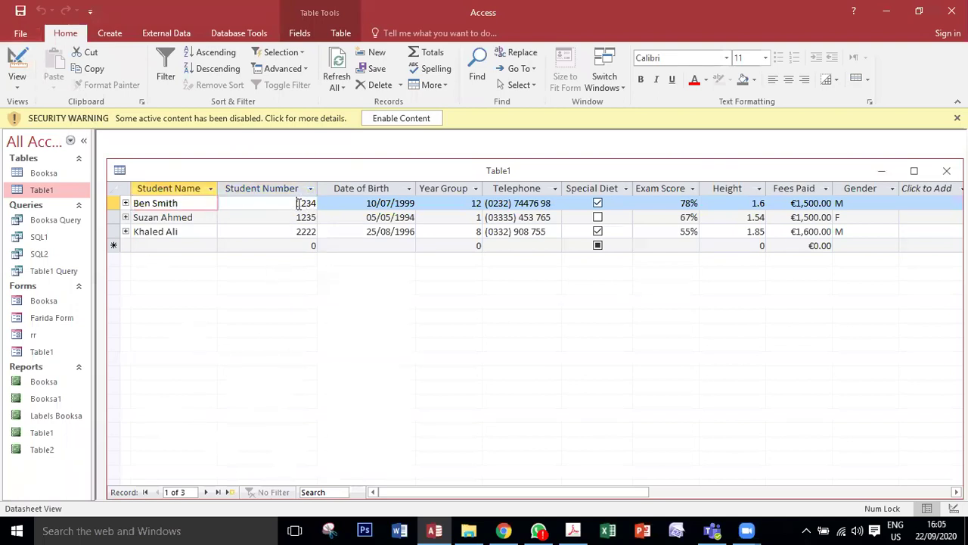
{"action": "key", "text": "Delete"}
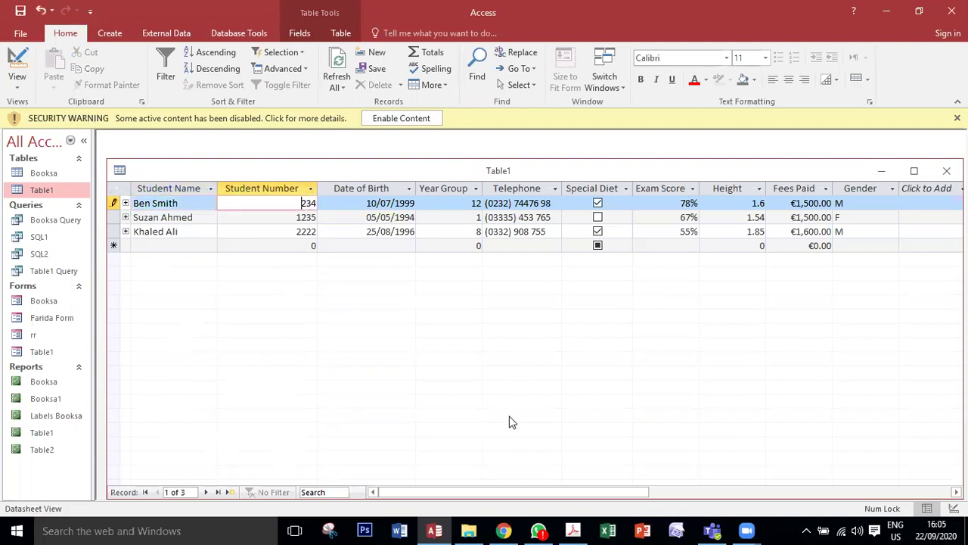
{"action": "key", "text": "Return"}
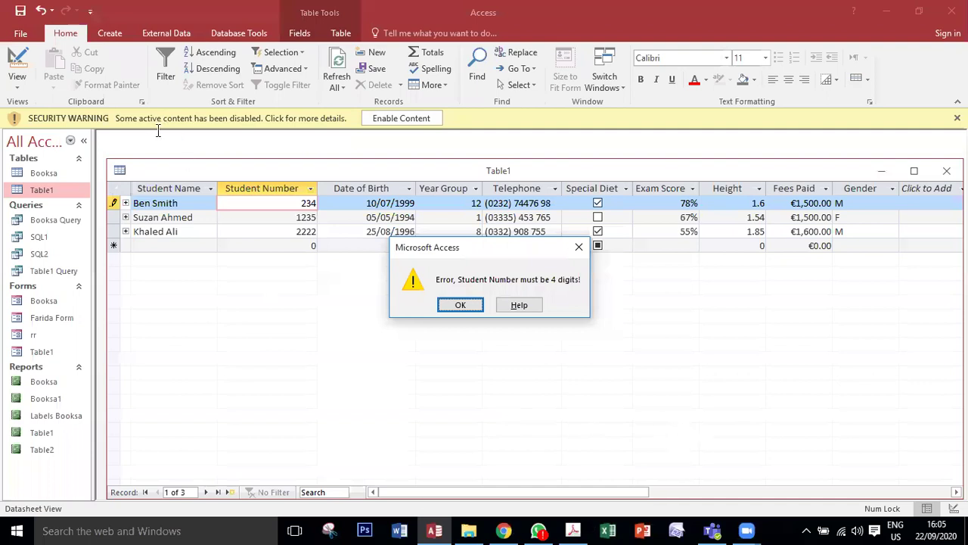
- Select the Length Check heading in the Acrobat PDF notes and return to Access
{"action": "key", "text": "alt+Tab"}
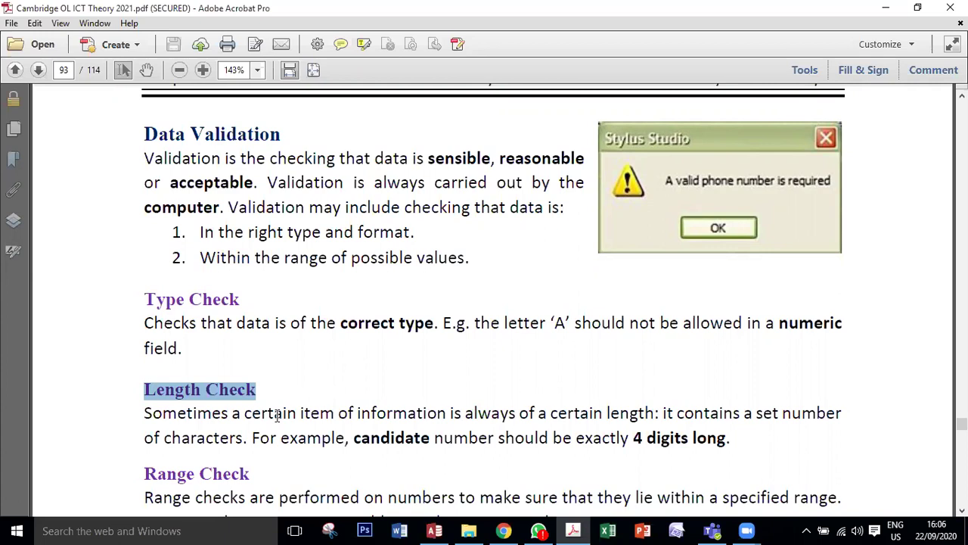
{"action": "left_click", "coordinate": [433, 530]}
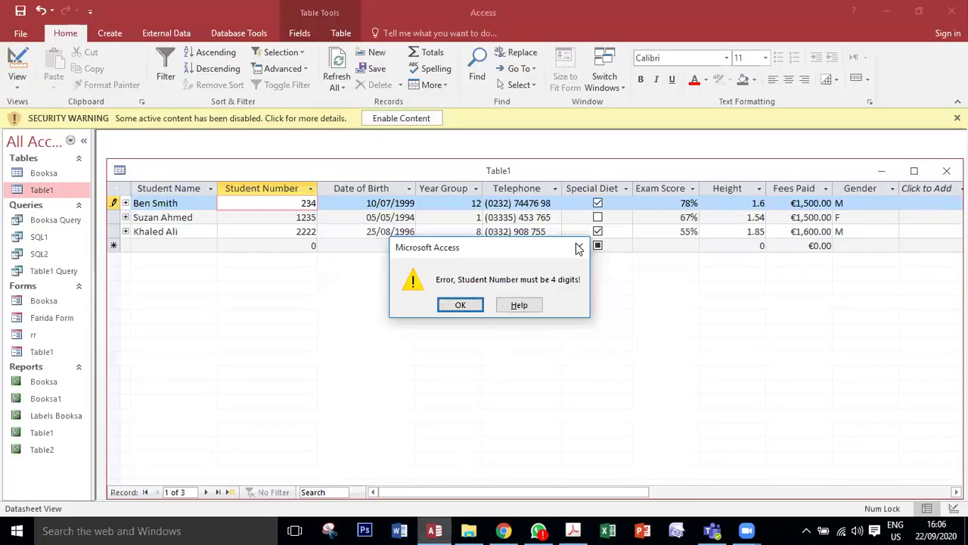
- Dismiss the validation message and restore the leading 1 of the first record's Student Number
{"action": "key", "text": "Return"}
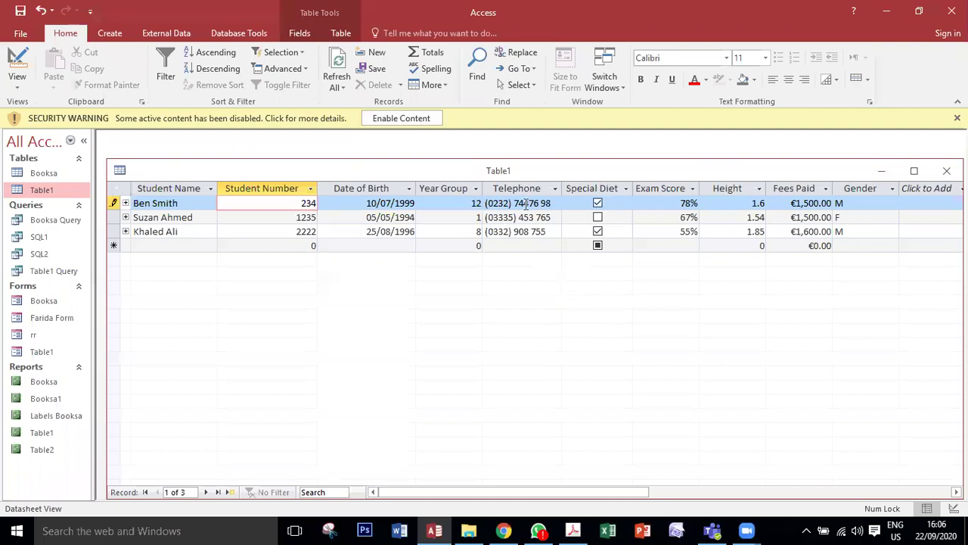
{"action": "type", "text": "1"}
{"action": "key", "text": "Tab"}
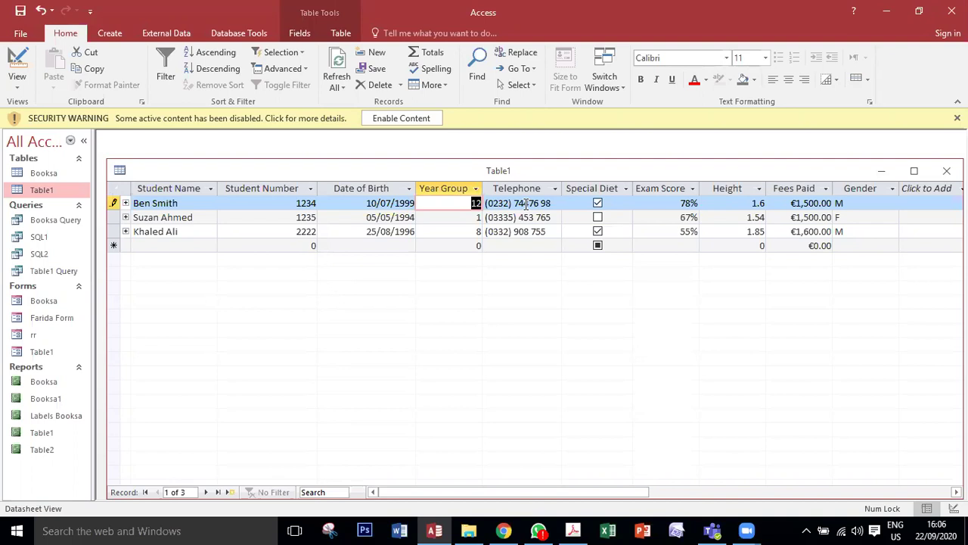
- Inspect the Year Group field's validation rule in Table1's Design view and return to the datasheet
{"action": "left_click", "coordinate": [16, 61]}
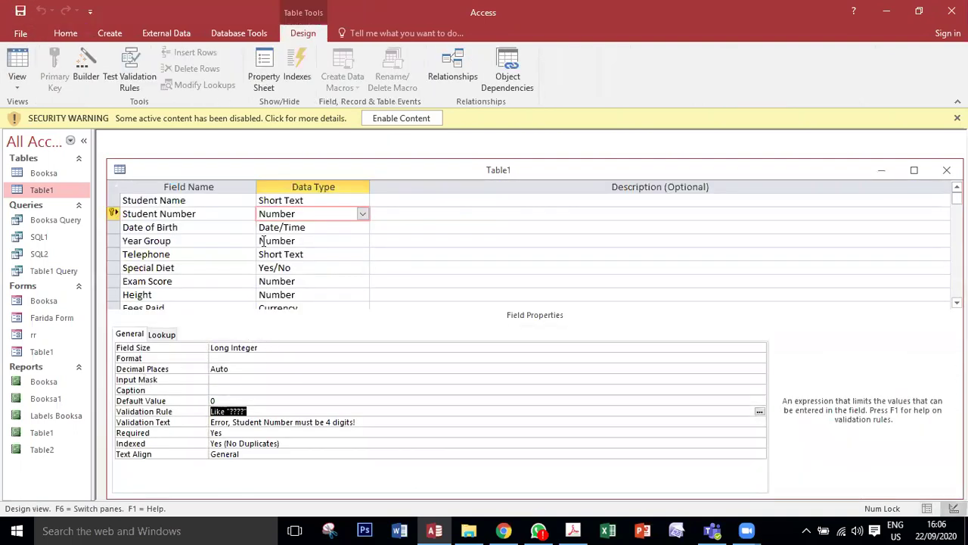
{"action": "left_click", "coordinate": [176, 242]}
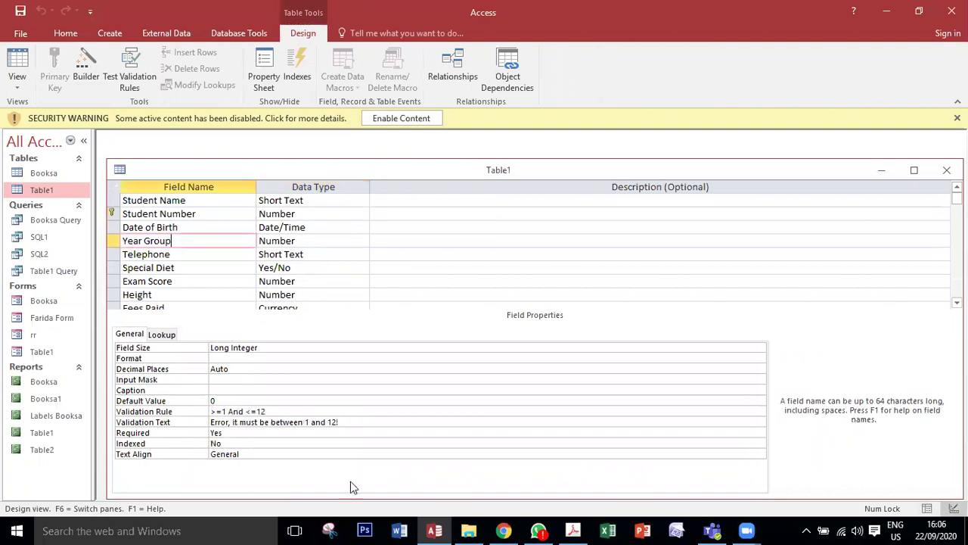
{"action": "left_click", "coordinate": [299, 411]}
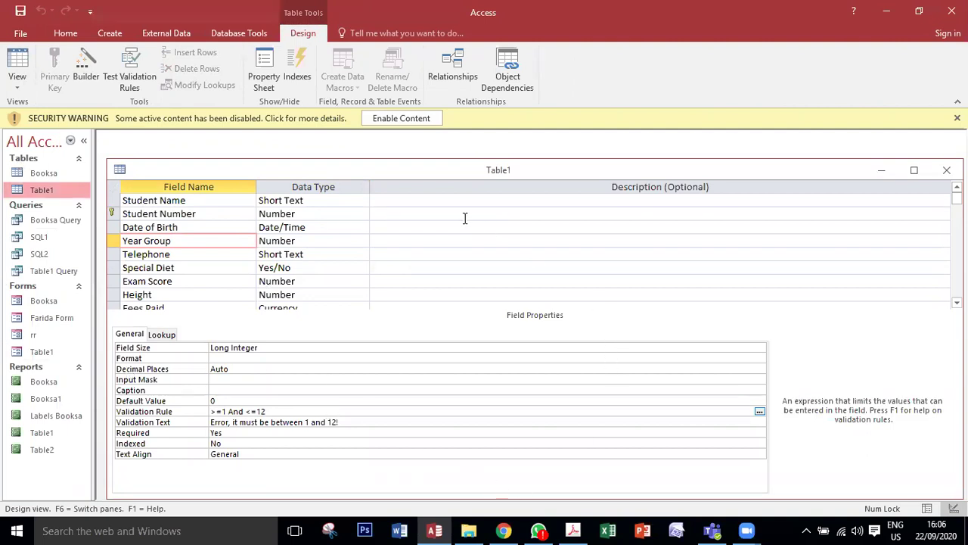
{"action": "key", "text": "ctrl+period"}
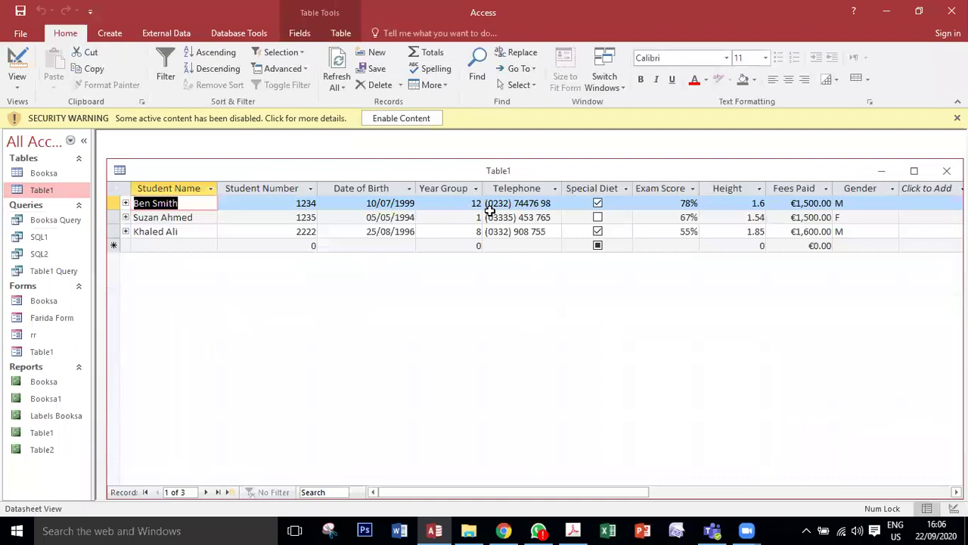
- Try setting the first record's Year Group to 15 to test the range check
{"action": "key", "text": "Tab"}
{"action": "key", "text": "Tab"}
{"action": "key", "text": "Tab"}
{"action": "type", "text": "15"}
{"action": "key", "text": "Tab"}
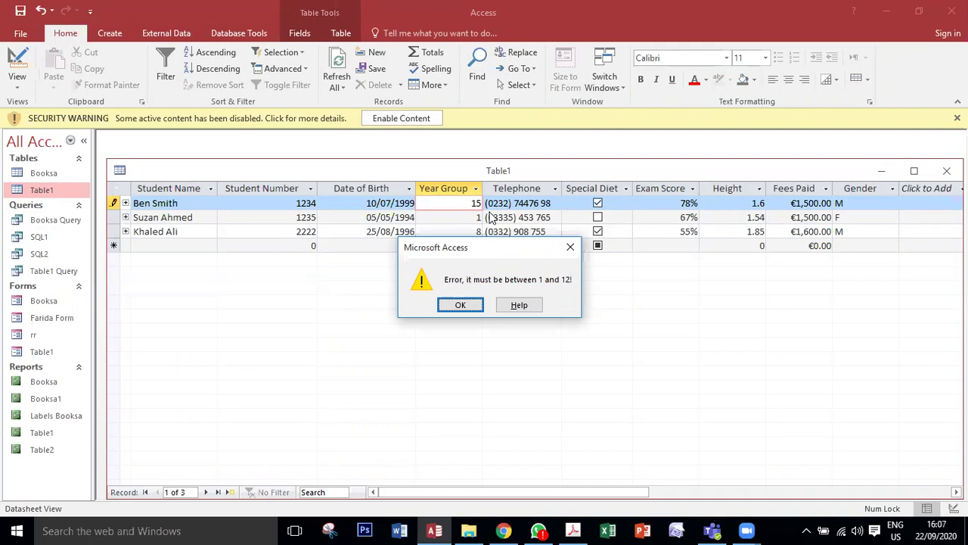
- Switch to the PDF notes in Adobe Acrobat and review the Range Check section, selecting its heading
{"action": "left_click", "coordinate": [573, 531]}
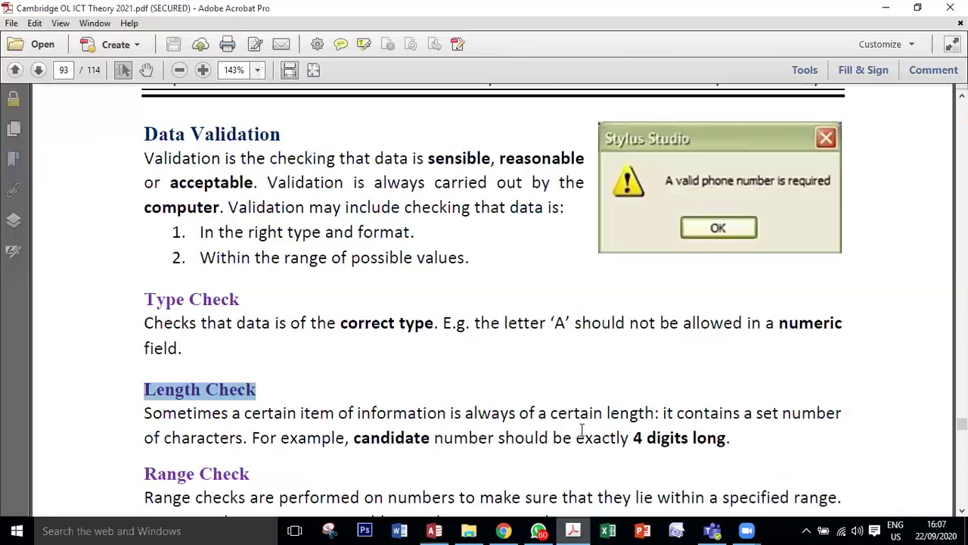
{"action": "scroll", "coordinate": [575, 529], "scroll_direction": "down", "scroll_amount": 1}
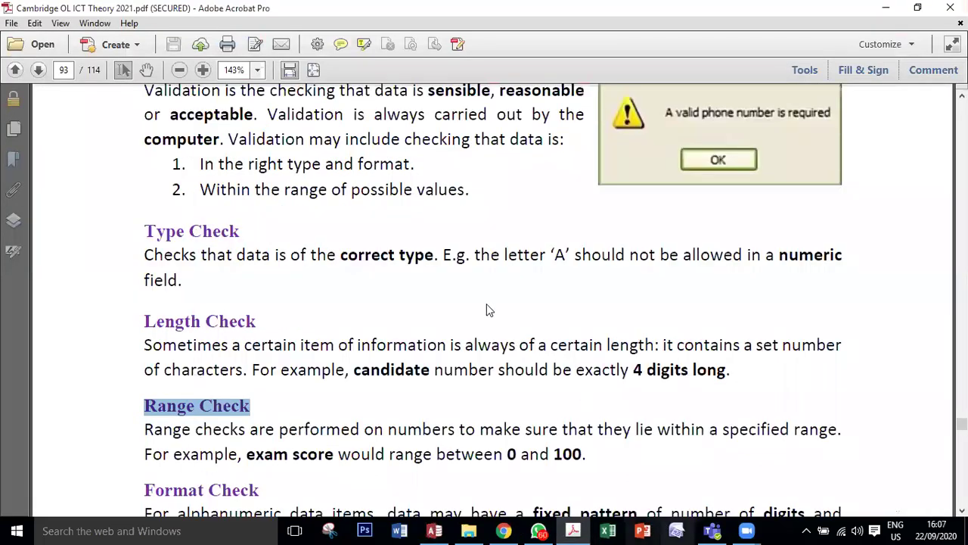
{"action": "key", "text": "alt+Tab"}
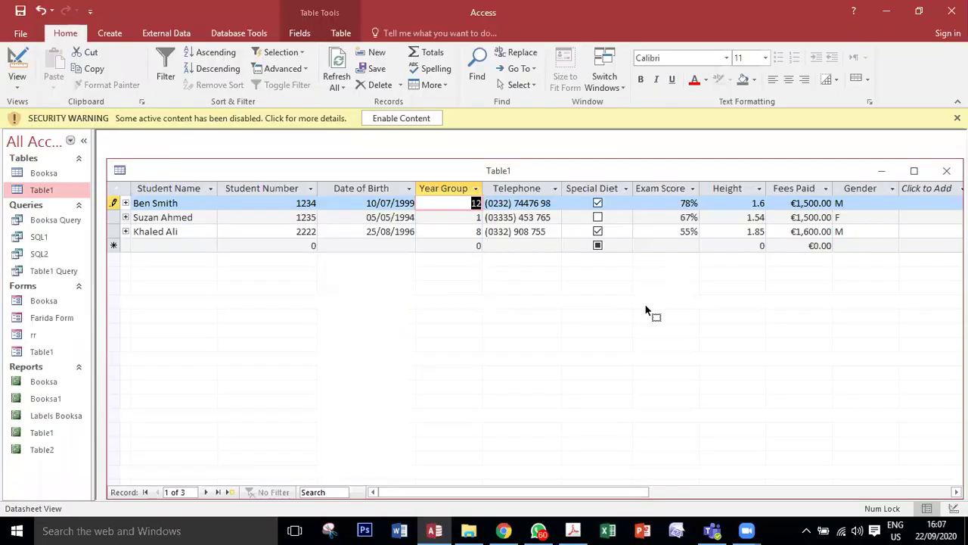
{"action": "key", "text": "alt+Tab"}
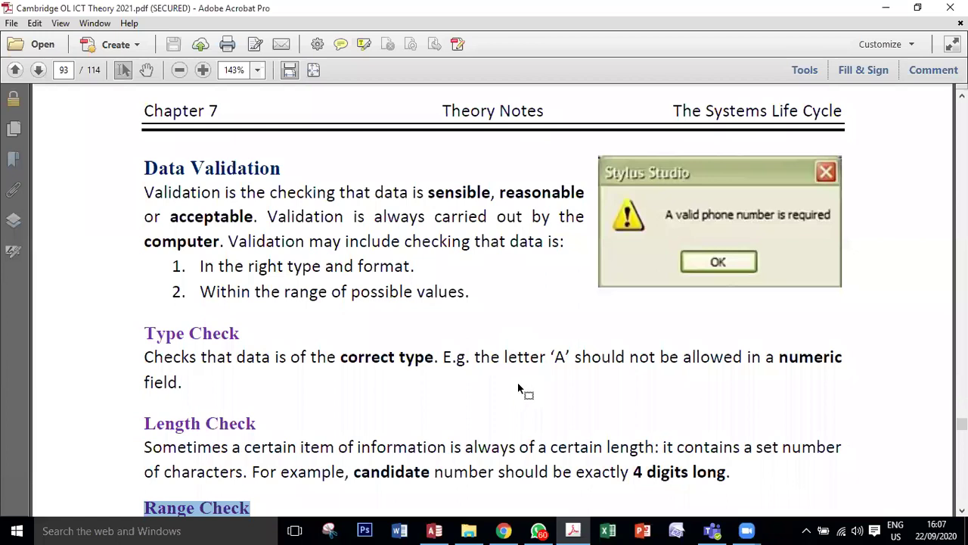